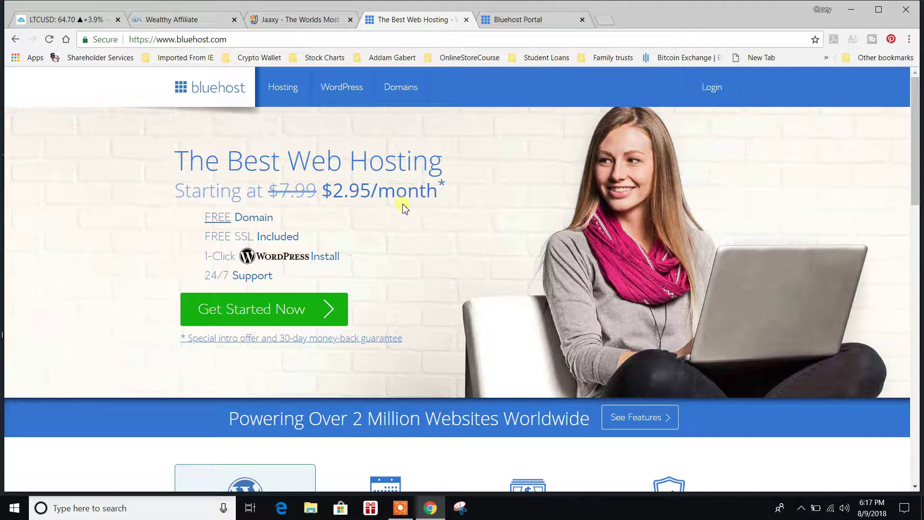
# - Dismiss the WebStorage version update and ASUS WebStorage notifications
pyautogui.moveTo(283, 89)
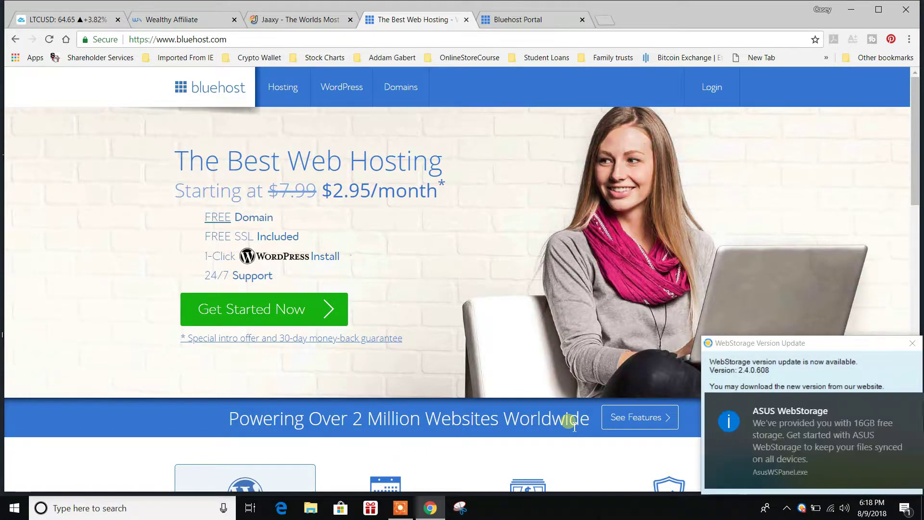
pyautogui.click(912, 343)
pyautogui.click(905, 403)
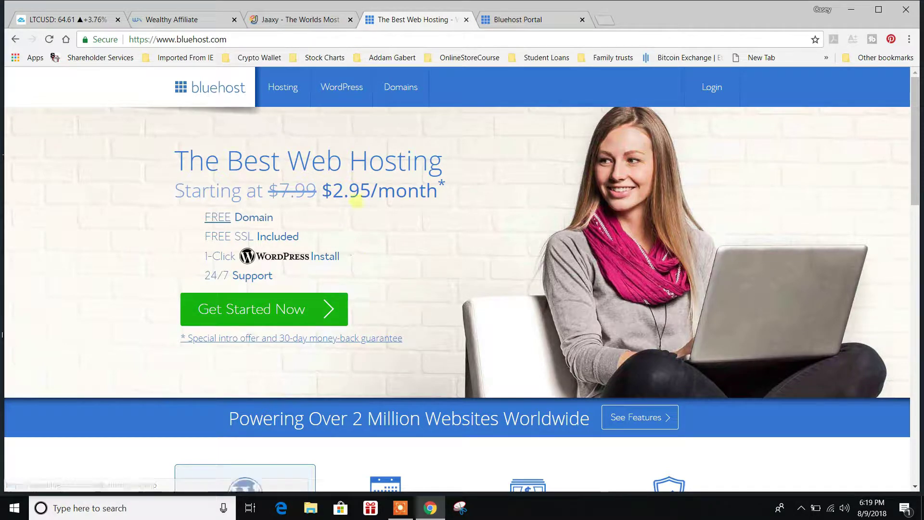
pyautogui.click(280, 87)
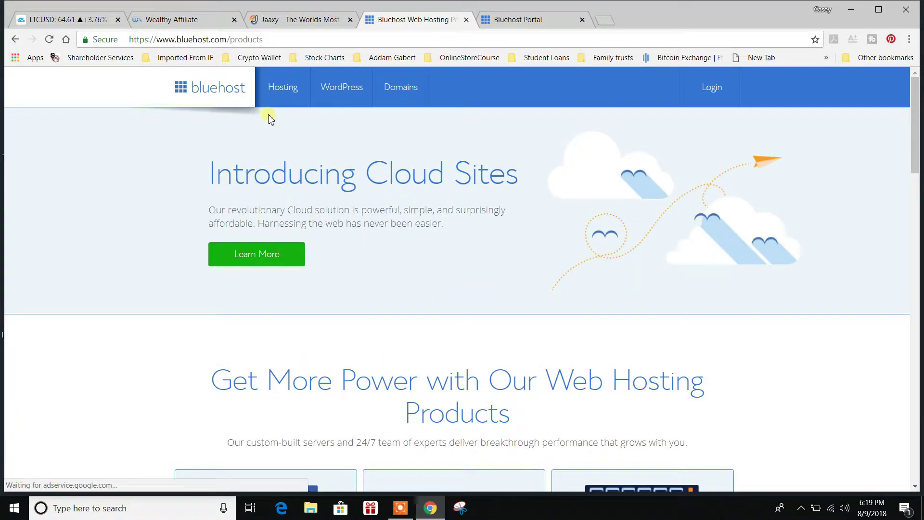
pyautogui.moveTo(284, 101)
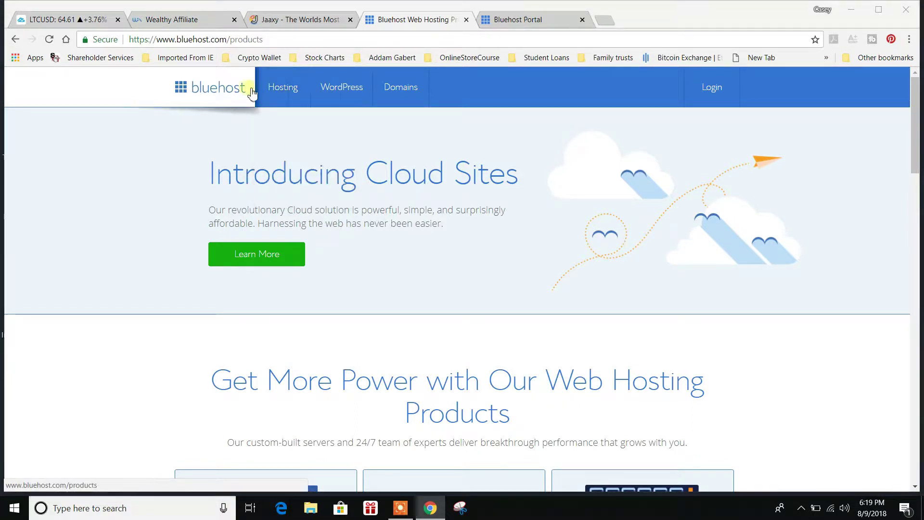
pyautogui.click(239, 92)
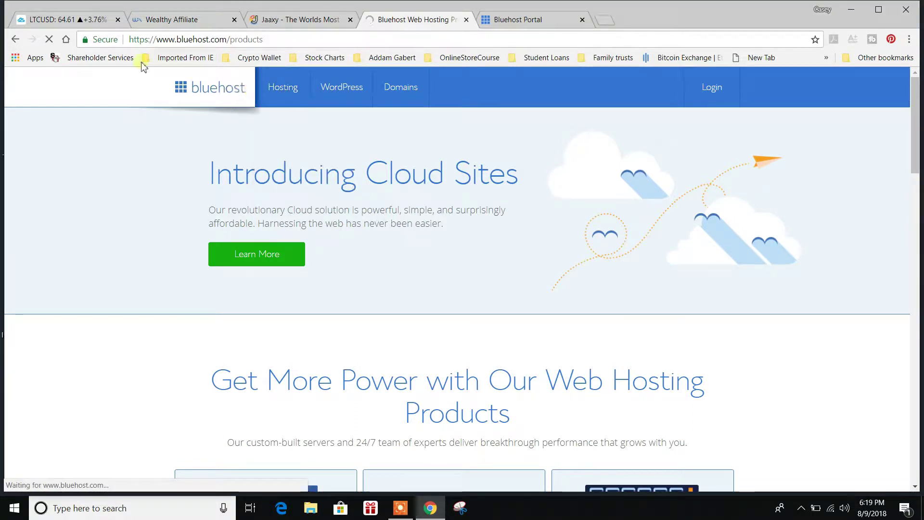
pyautogui.click(16, 39)
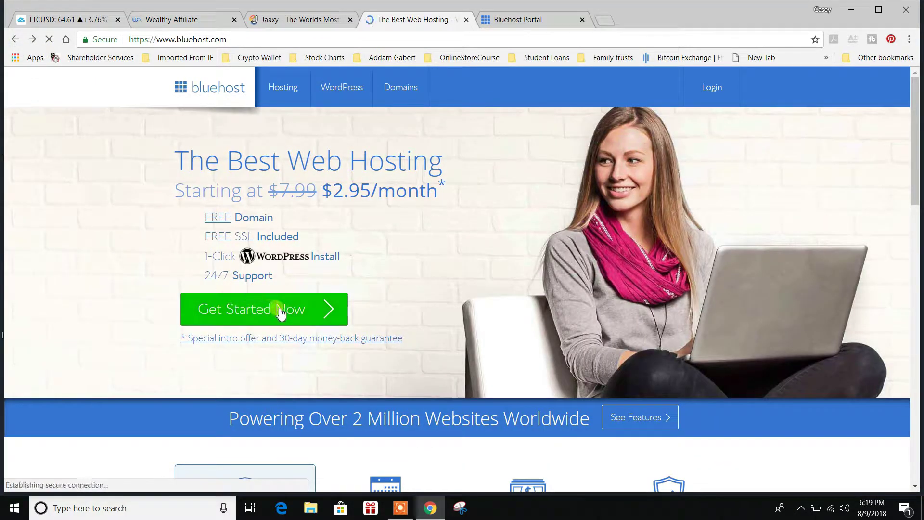
# - Start the hosting sign-up and compare the features and prices of the basic, plus and prime plans, dismissing the McAfee pop-up
pyautogui.click(305, 313)
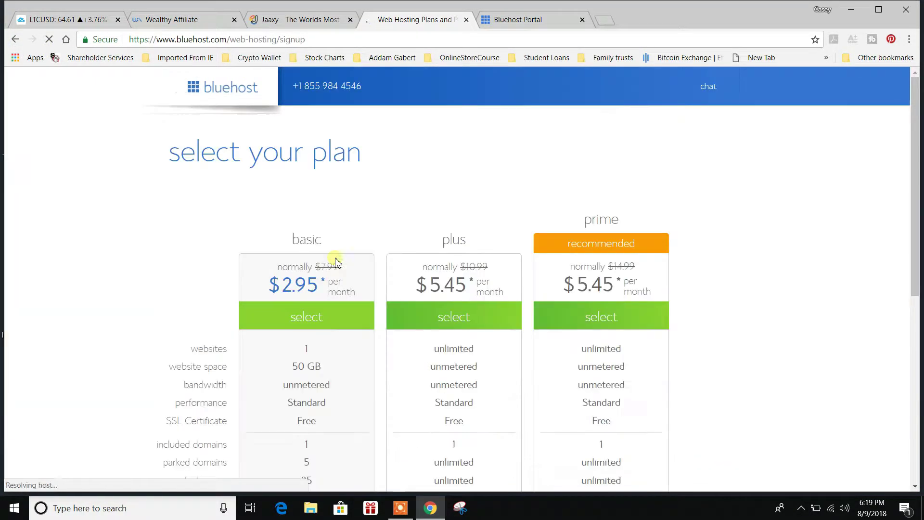
pyautogui.scroll(-3, 364, 210)
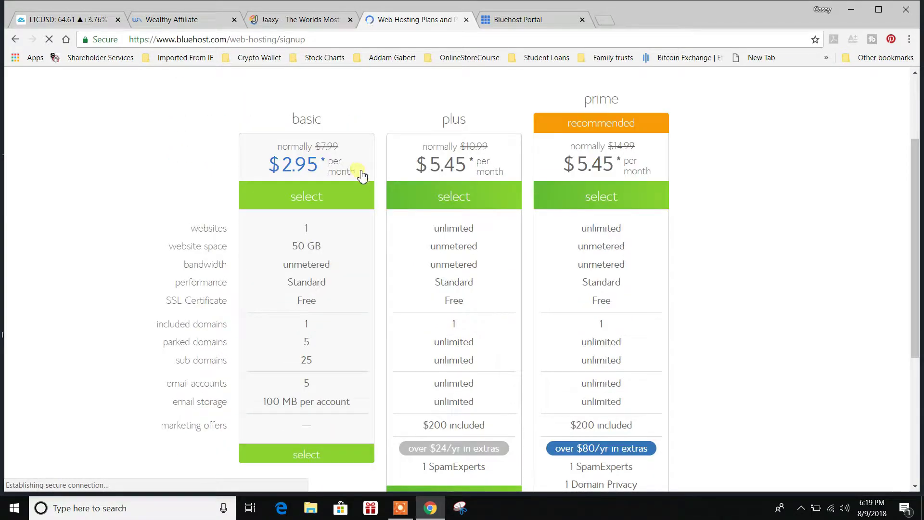
pyautogui.scroll(-1, 359, 174)
pyautogui.scroll(3, 326, 140)
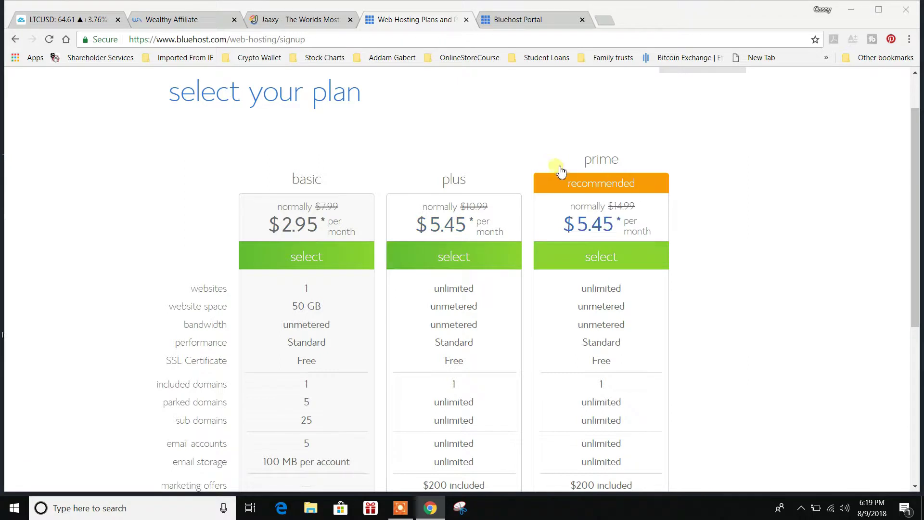
pyautogui.scroll(-1, 701, 215)
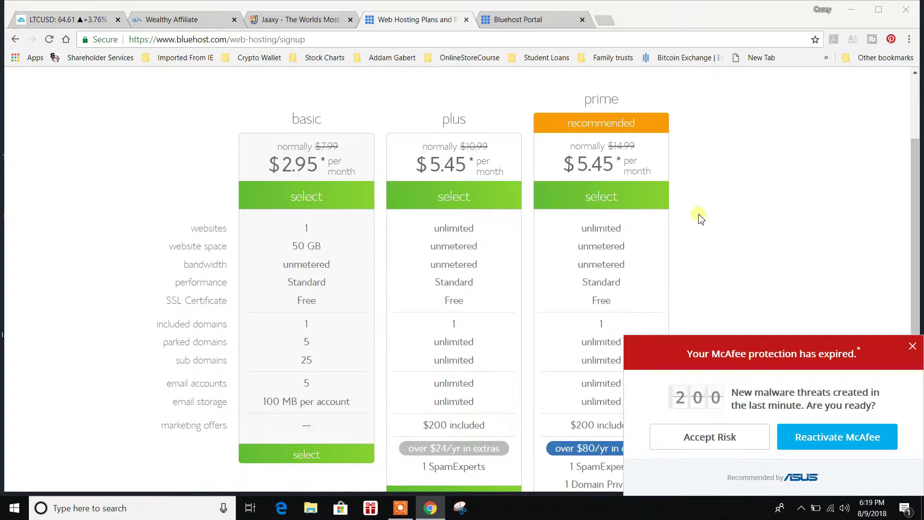
pyautogui.click(912, 346)
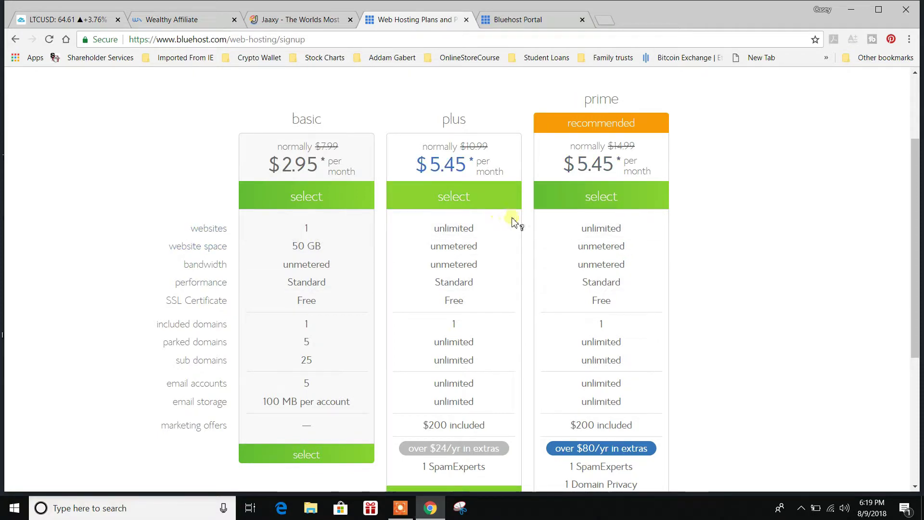
pyautogui.scroll(-1, 700, 387)
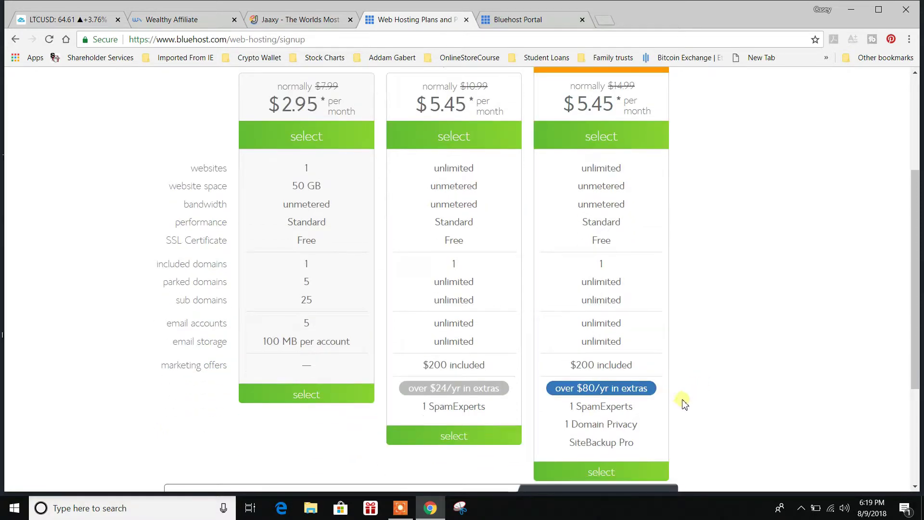
pyautogui.scroll(1, 514, 313)
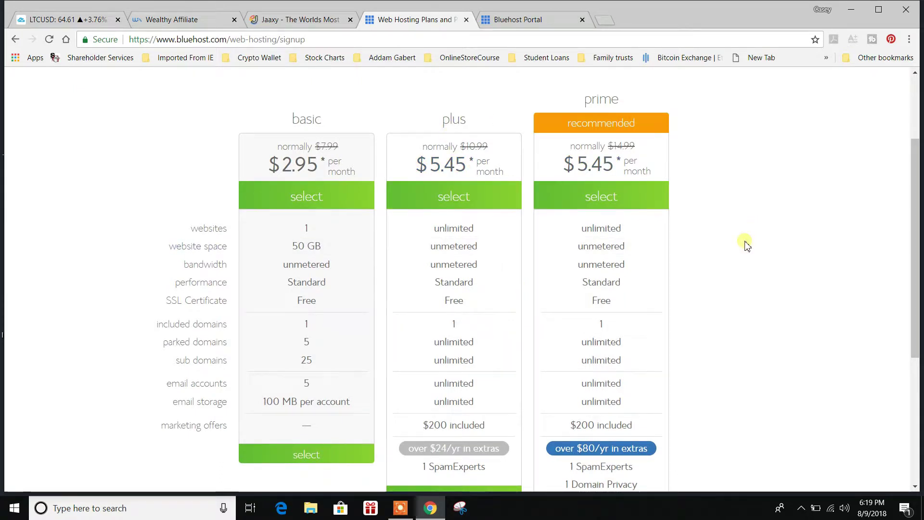
pyautogui.scroll(-1, 745, 244)
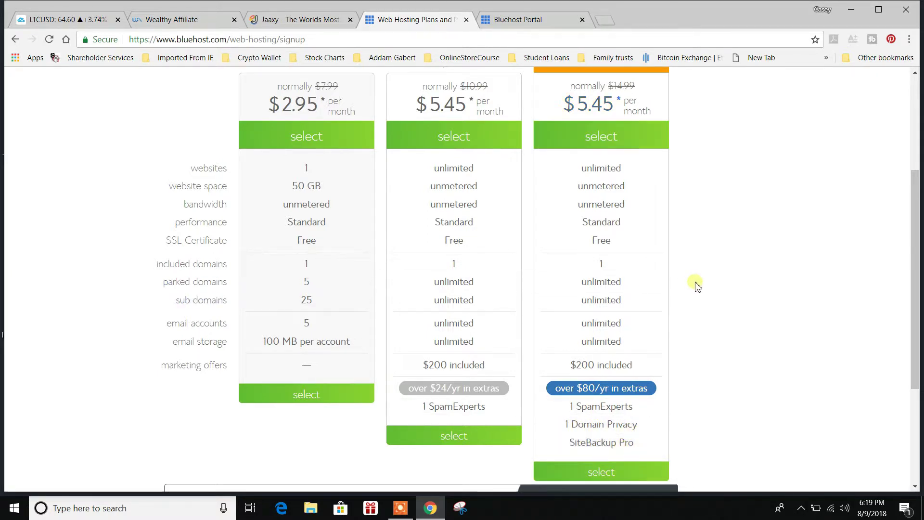
pyautogui.scroll(1, 693, 281)
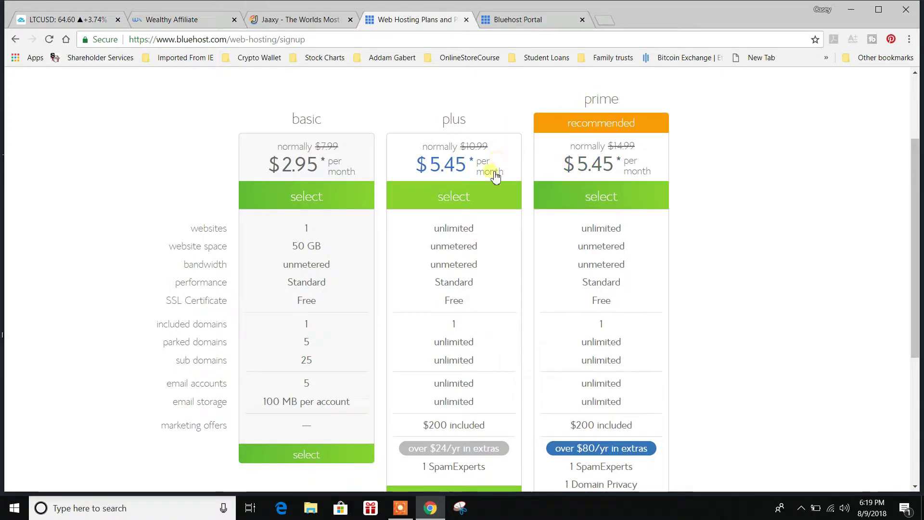
# - Review the plus plan's features once more and select it as the hosting plan
pyautogui.scroll(-1, 497, 370)
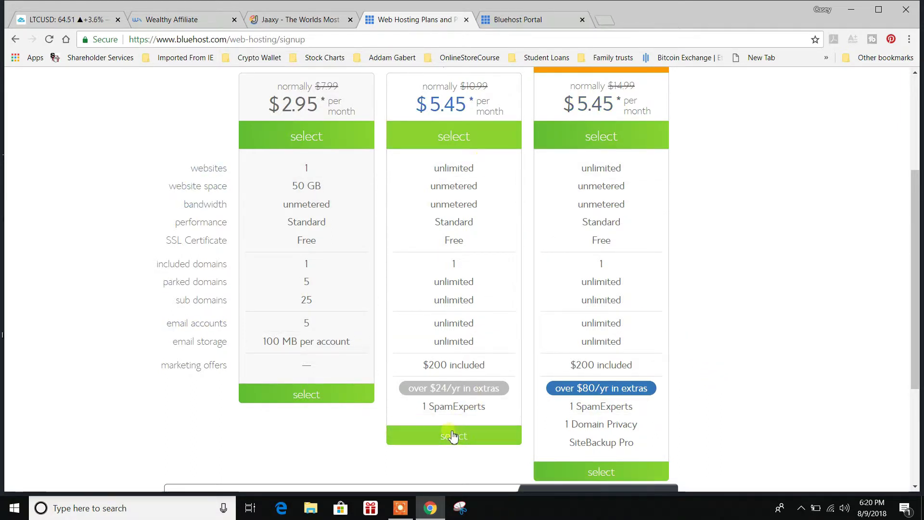
pyautogui.scroll(3, 454, 434)
pyautogui.scroll(-3, 457, 370)
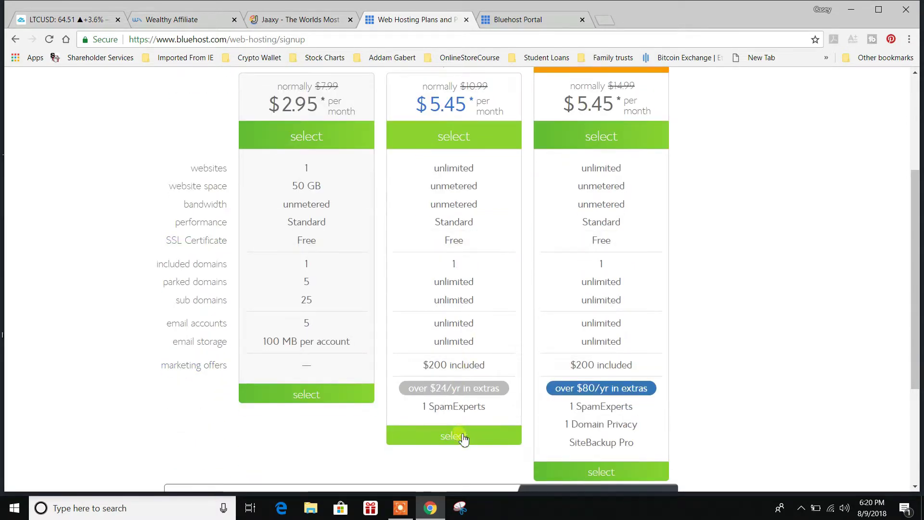
pyautogui.click(462, 437)
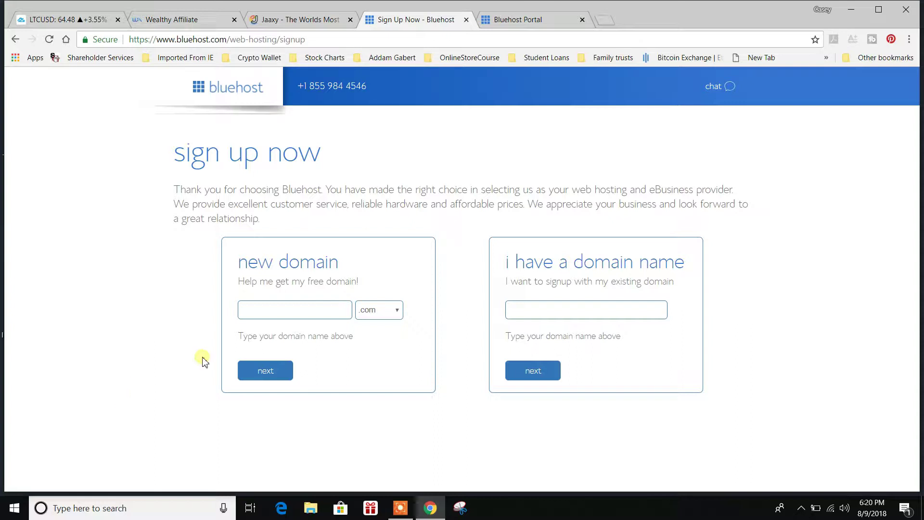
# - Examine the new-domain and existing-domain entry options on the sign-up page, and dismiss the offer to choose a free domain later
pyautogui.click(248, 309)
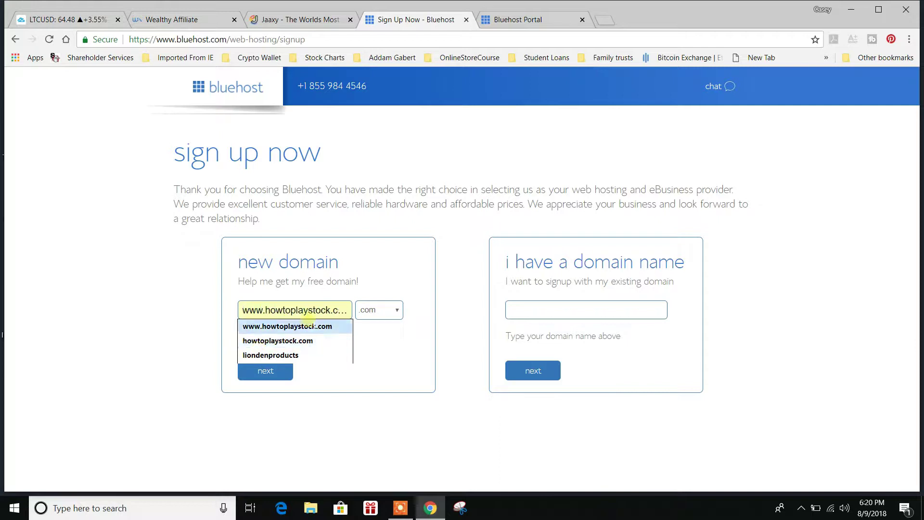
pyautogui.click(377, 278)
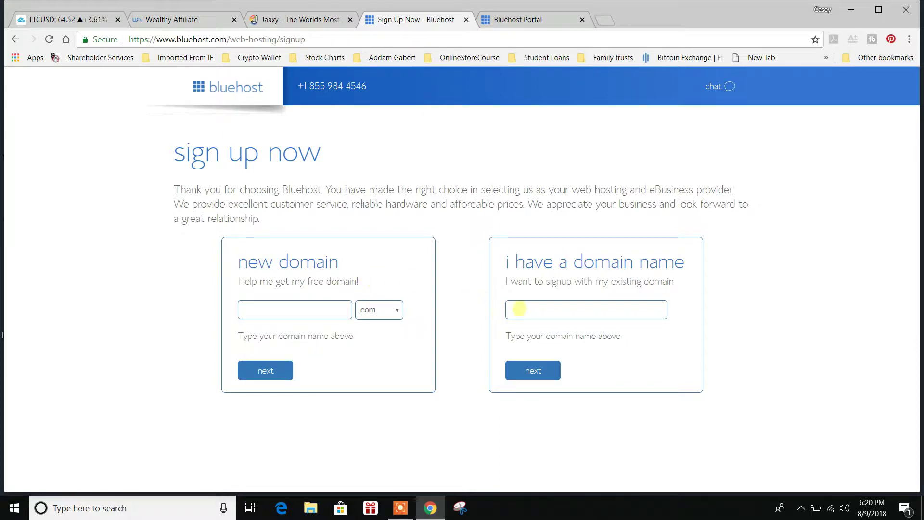
pyautogui.click(518, 310)
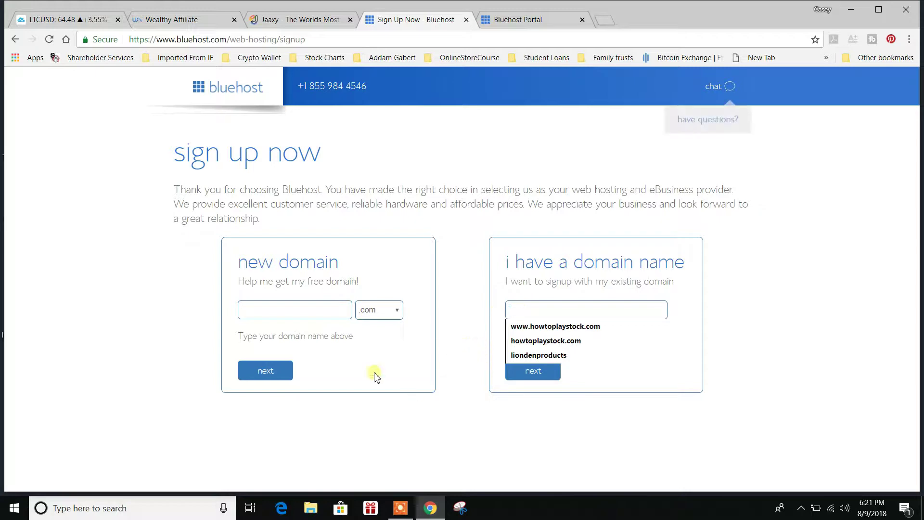
pyautogui.moveTo(466, 16)
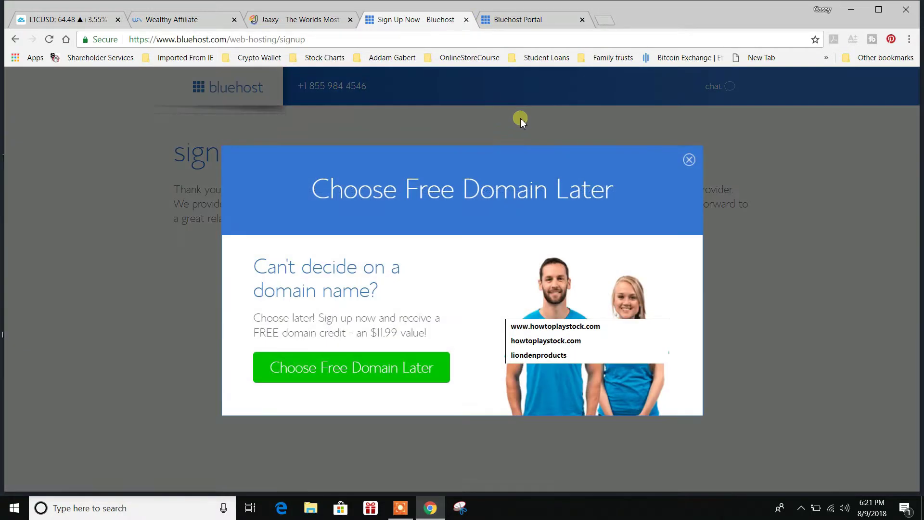
pyautogui.click(688, 159)
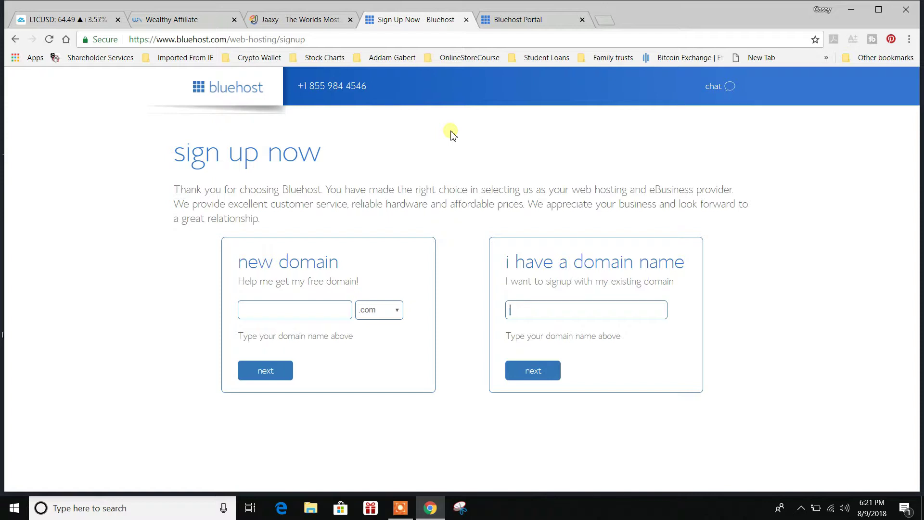
# - Switch to the already open Bluehost portal, look over its home page and open the My Sites overview
pyautogui.click(506, 19)
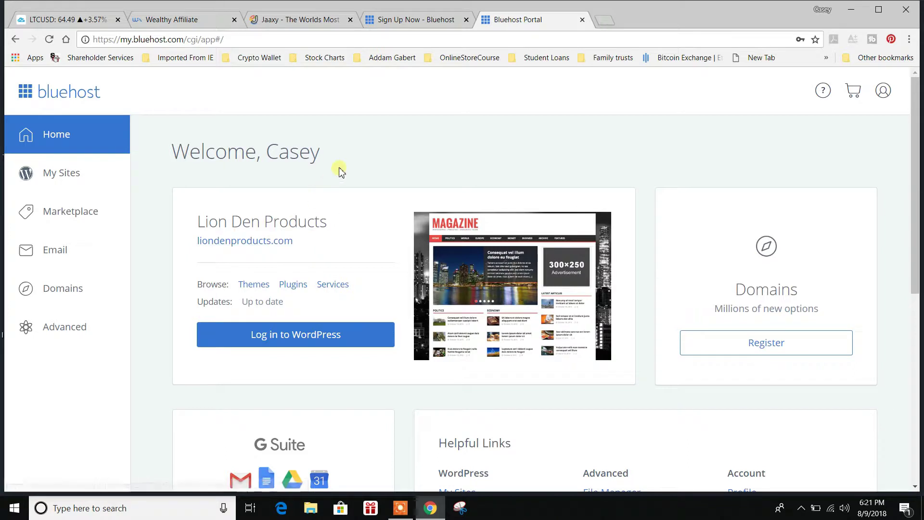
pyautogui.scroll(-1, 340, 171)
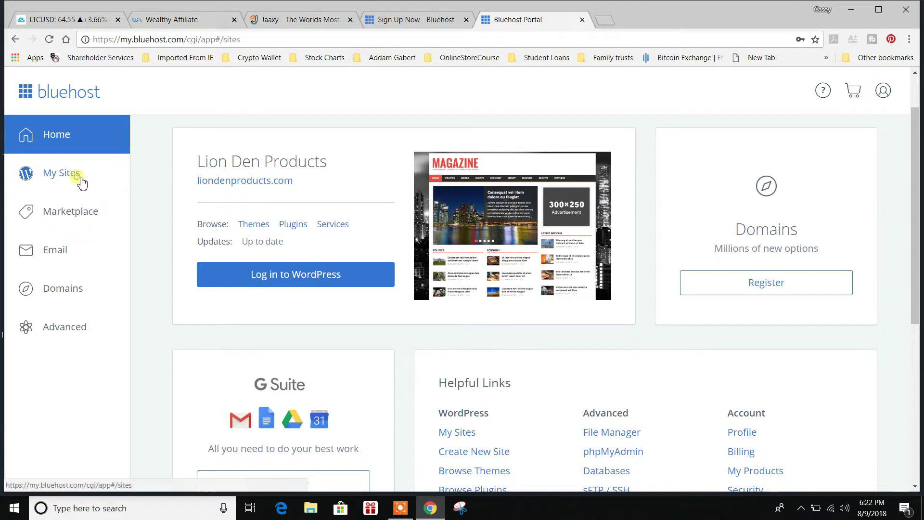
pyautogui.click(80, 179)
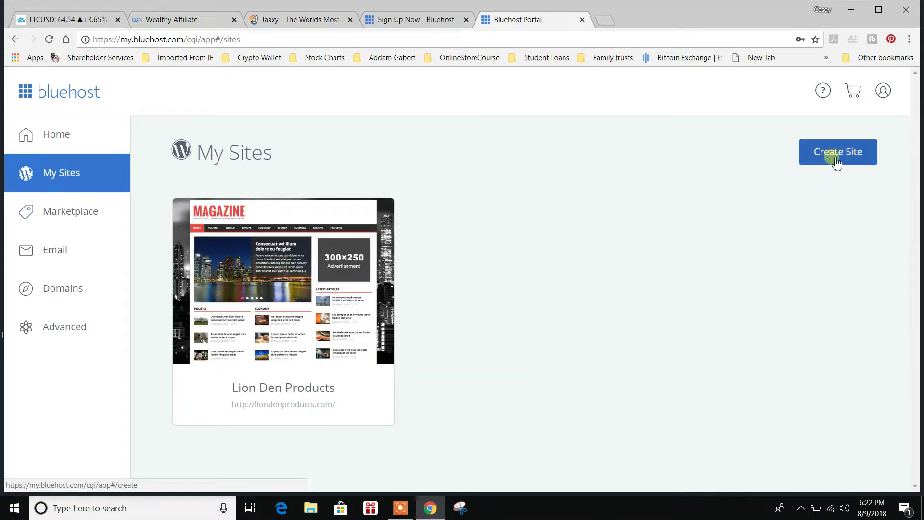
# - View the form for creating a new WordPress site and return to the My Sites overview without filling it in
pyautogui.click(838, 161)
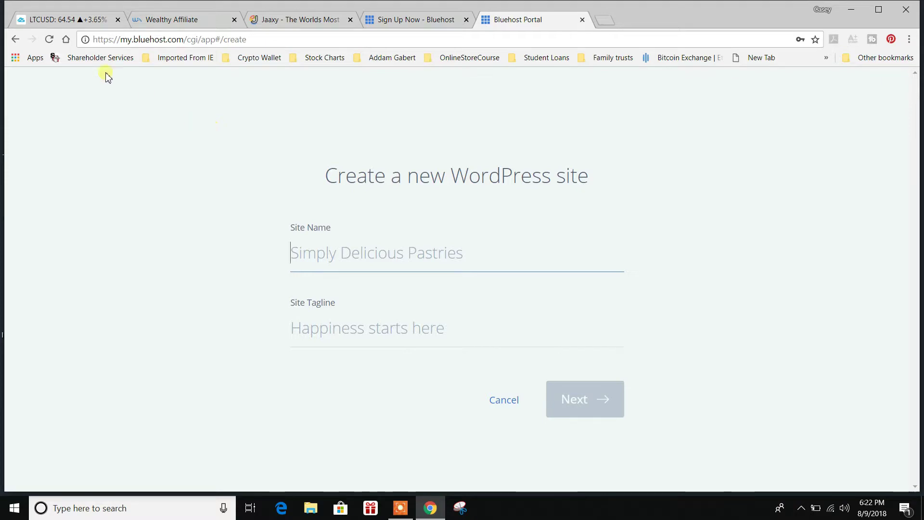
pyautogui.click(16, 39)
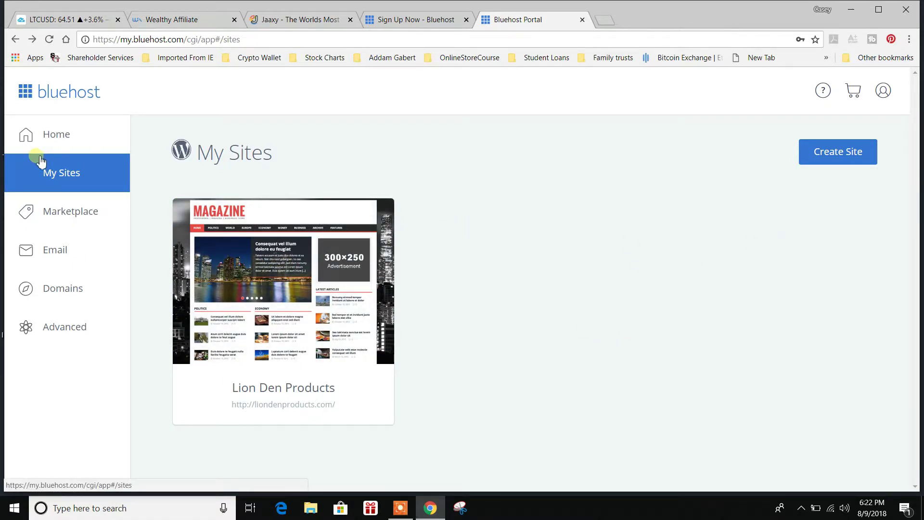
# - Log into WordPress for the Lion Den Products site
pyautogui.moveTo(226, 289)
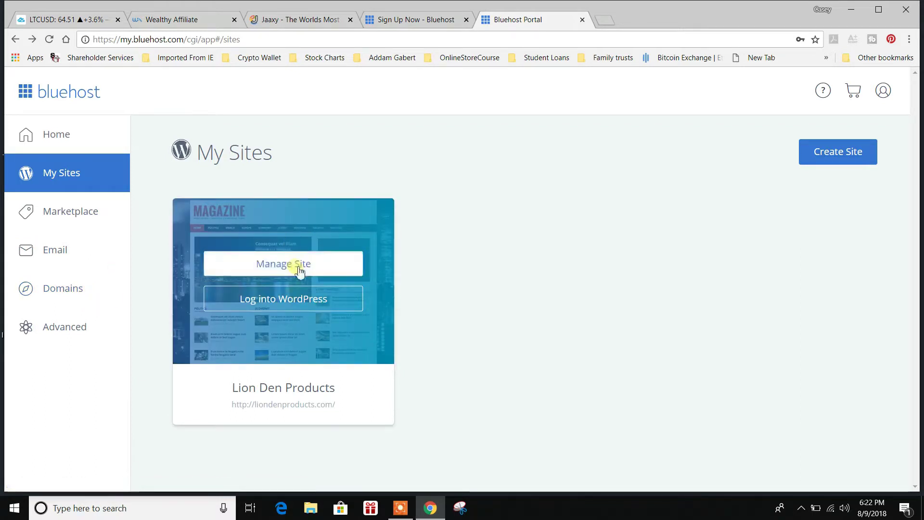
pyautogui.moveTo(289, 231)
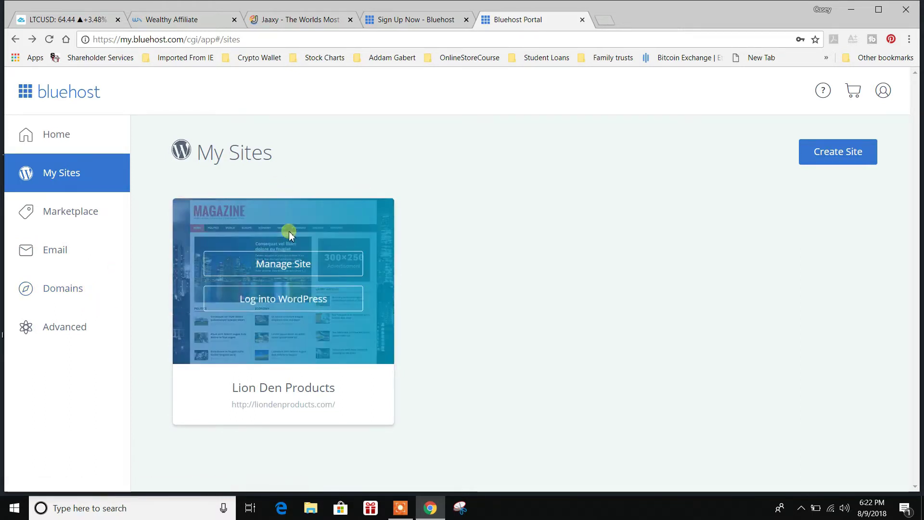
pyautogui.click(290, 304)
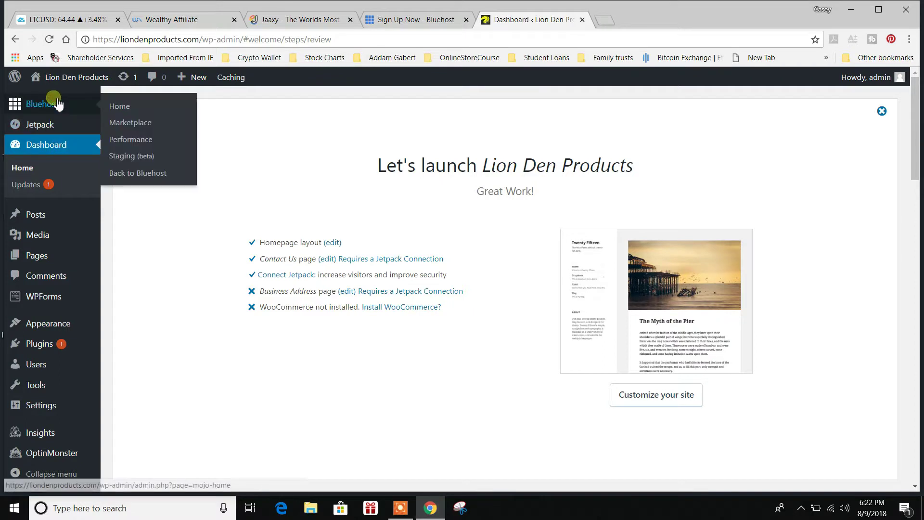
# - Look over the WordPress dashboard's sections, including Posts and Appearance, and return to the Bluehost sign-up page
pyautogui.moveTo(73, 239)
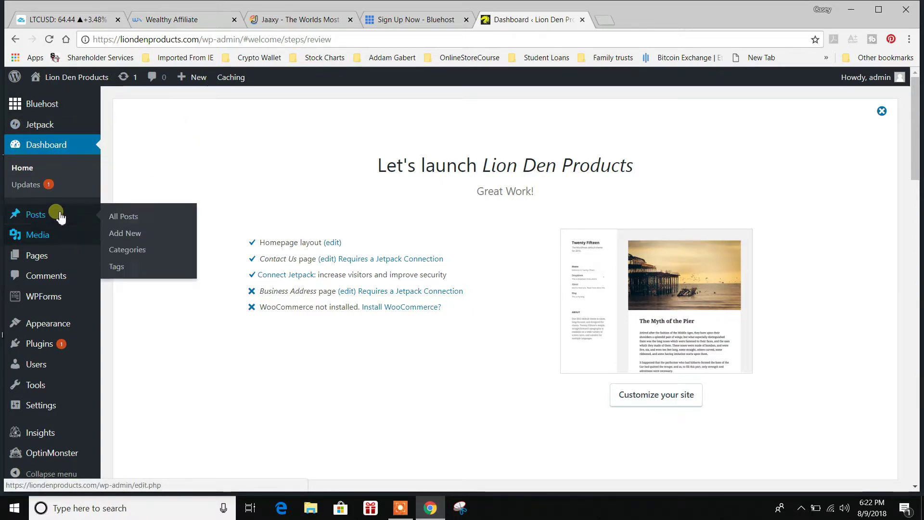
pyautogui.moveTo(81, 326)
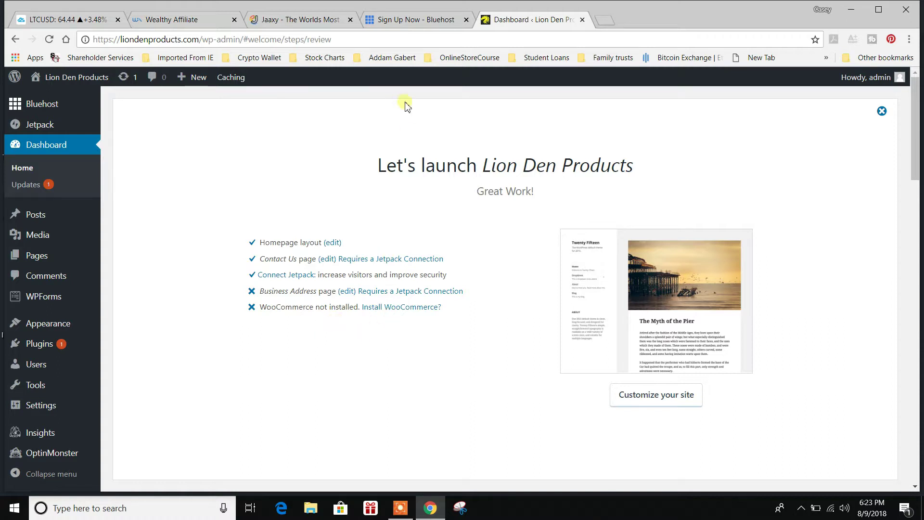
pyautogui.click(406, 20)
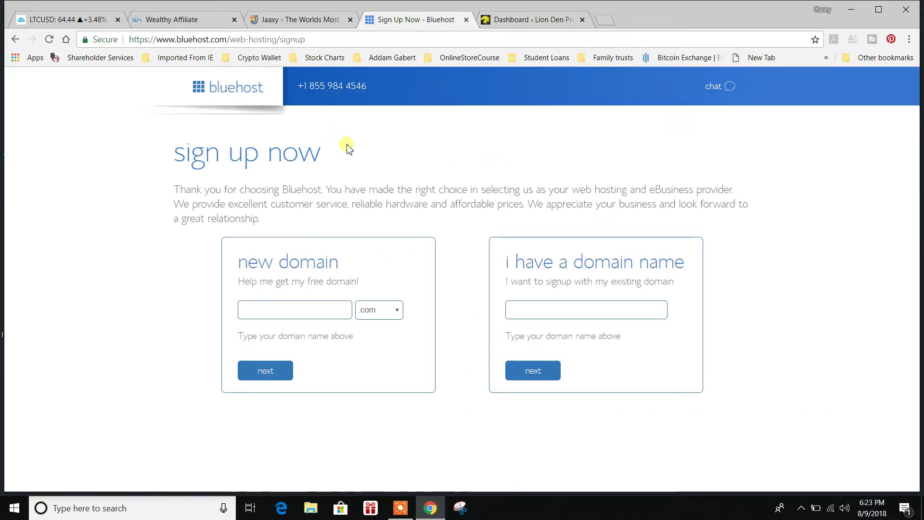